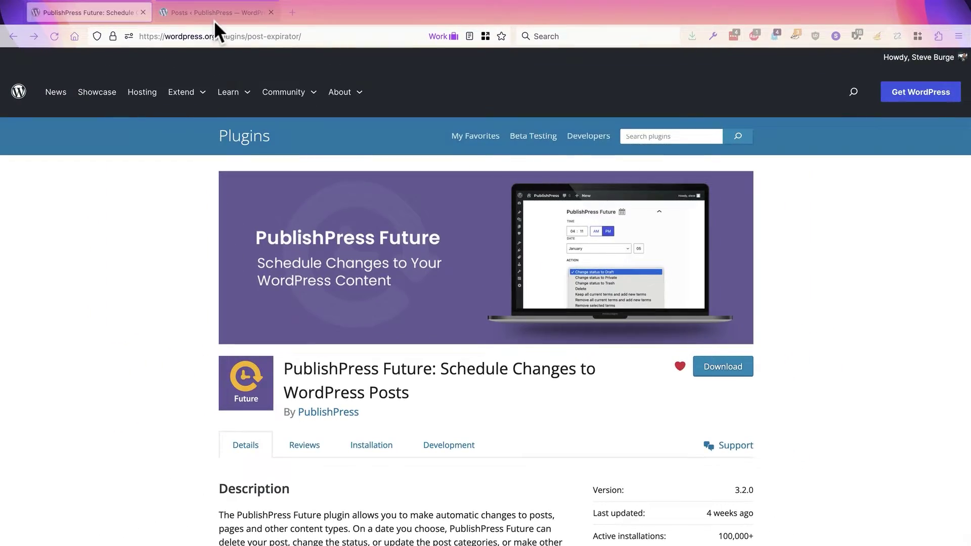
In the site admin, install and activate PublishPress Future from Add New Plugin.
{"action": "left_click", "coordinate": [214, 14]}
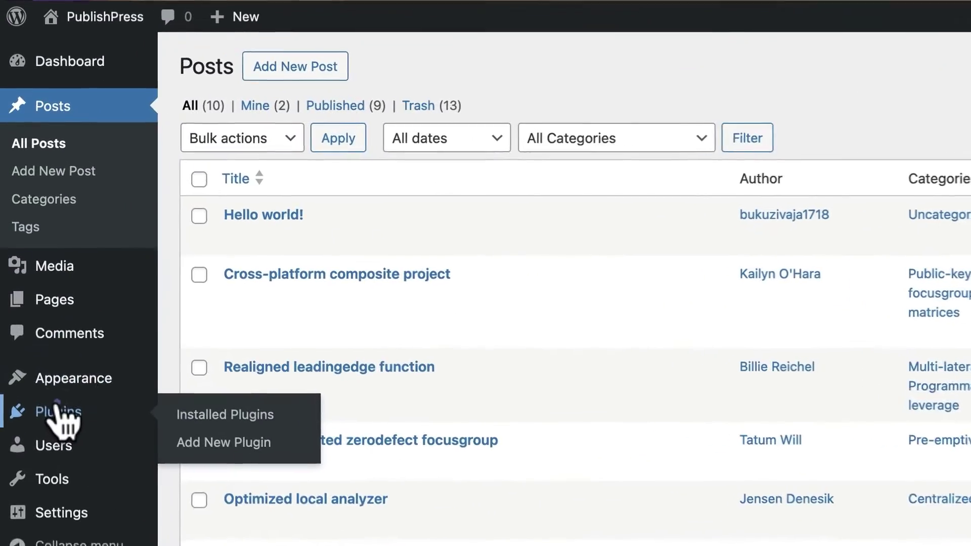
{"action": "left_click", "coordinate": [58, 410]}
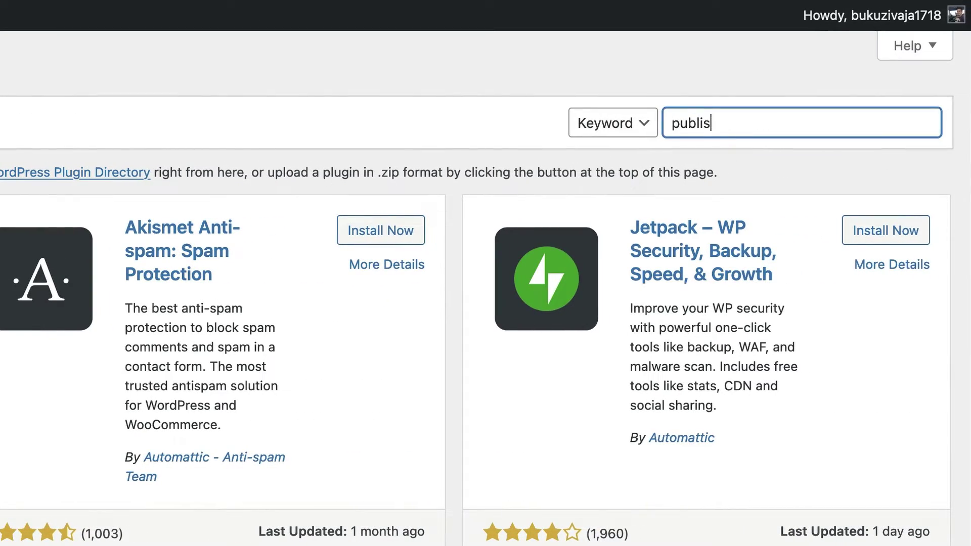
{"action": "type", "text": "ture"}
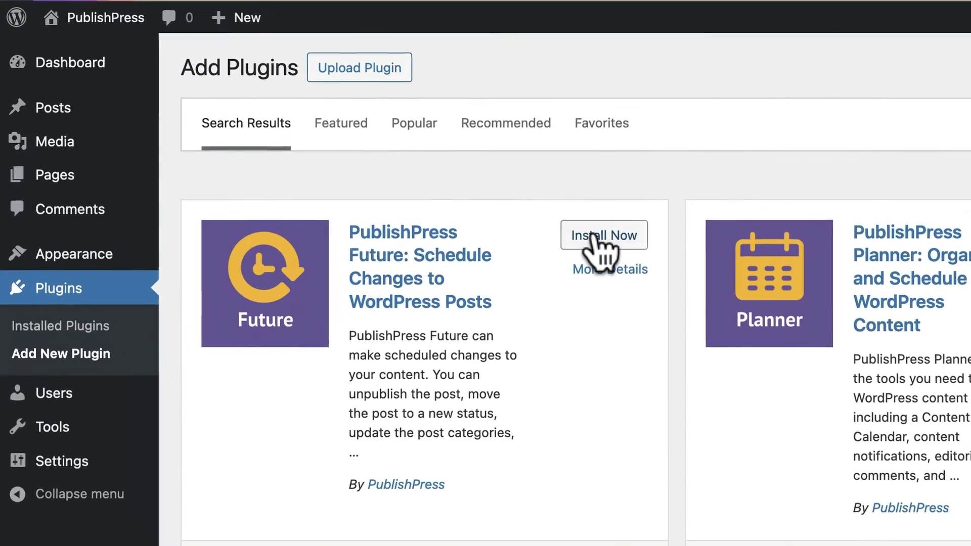
{"action": "left_click", "coordinate": [604, 241]}
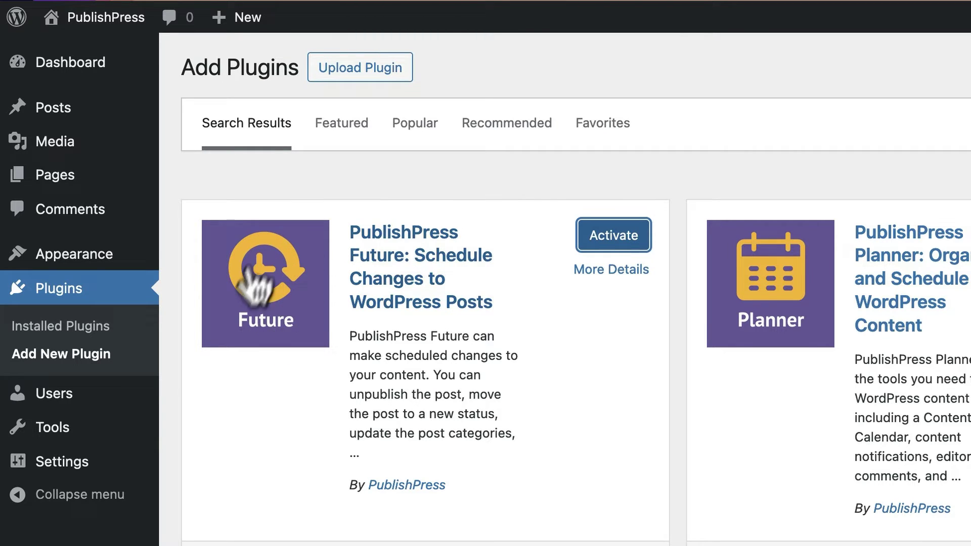
{"action": "left_click", "coordinate": [607, 238]}
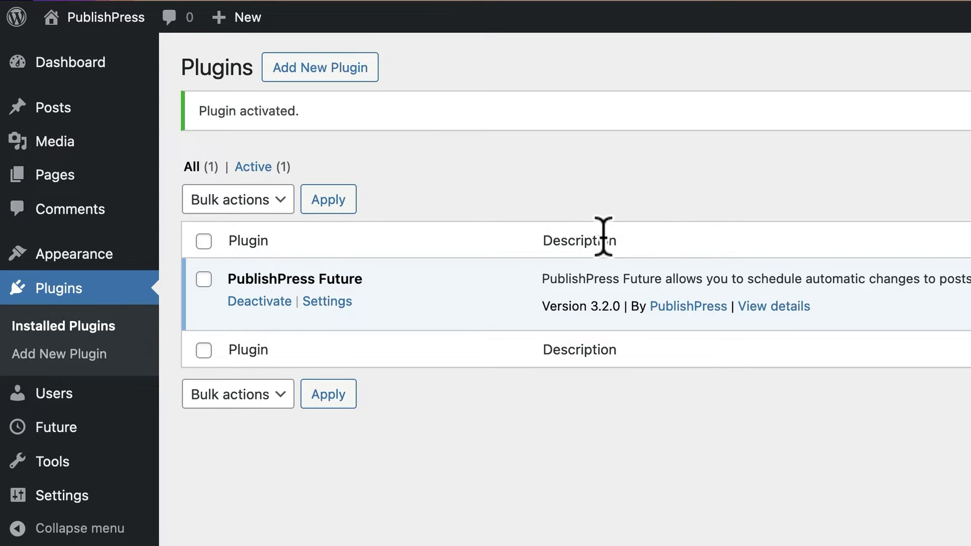
{"action": "mouse_move", "coordinate": [53, 108]}
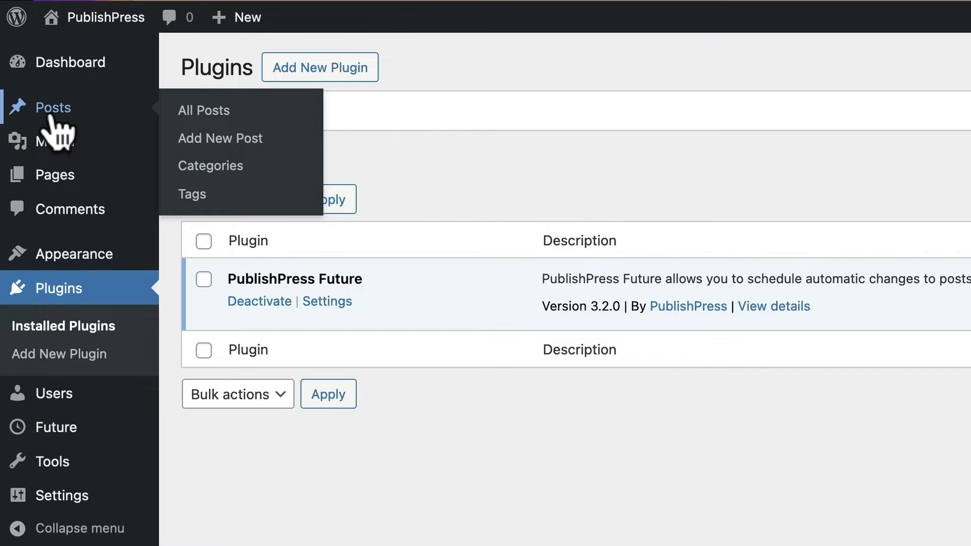
Enable a Change status to Draft future action on Hello world! and update it.
{"action": "left_click", "coordinate": [51, 115]}
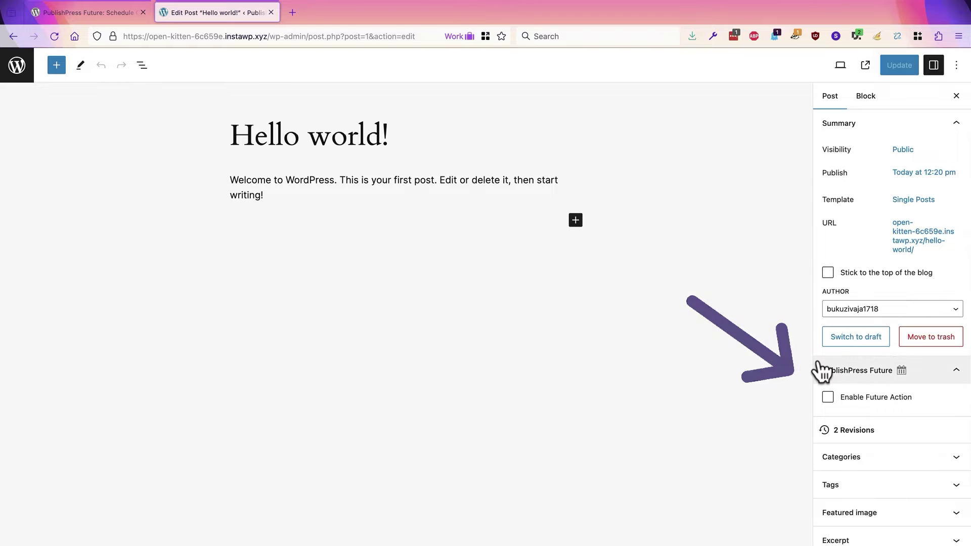
{"action": "left_click", "coordinate": [827, 398]}
{"action": "scroll", "coordinate": [828, 399], "scroll_direction": "down", "scroll_amount": 2}
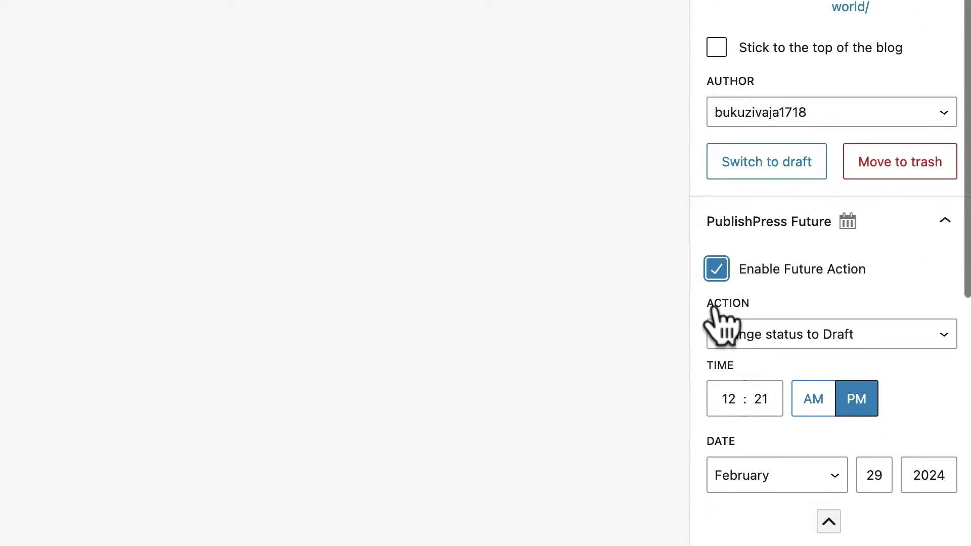
{"action": "scroll", "coordinate": [724, 325], "scroll_direction": "down", "scroll_amount": 2}
{"action": "left_click", "coordinate": [762, 152]}
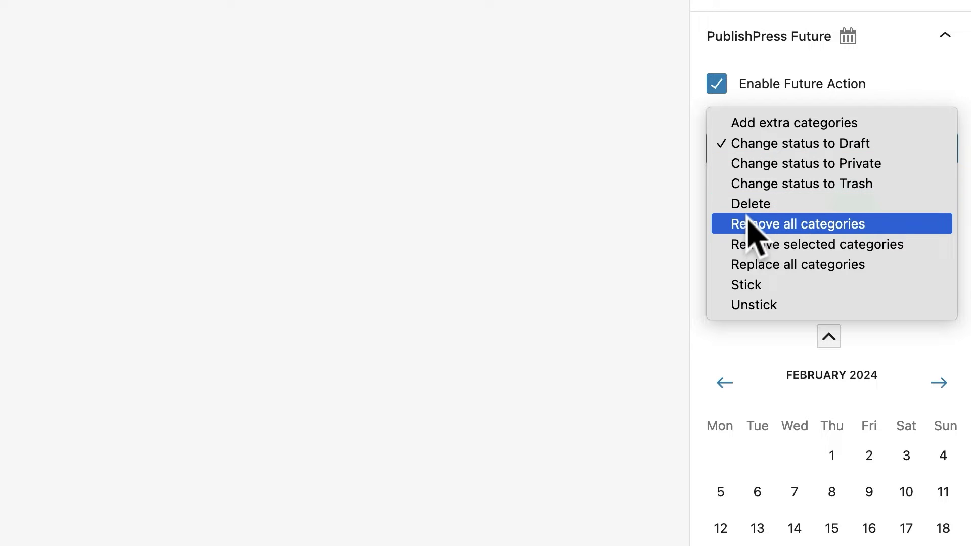
{"action": "left_click", "coordinate": [601, 235]}
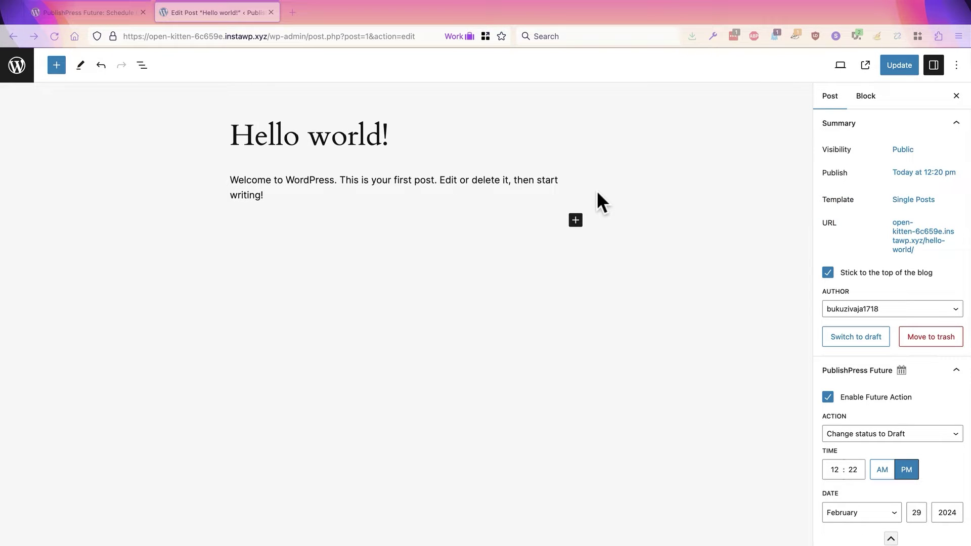
{"action": "left_click", "coordinate": [896, 64]}
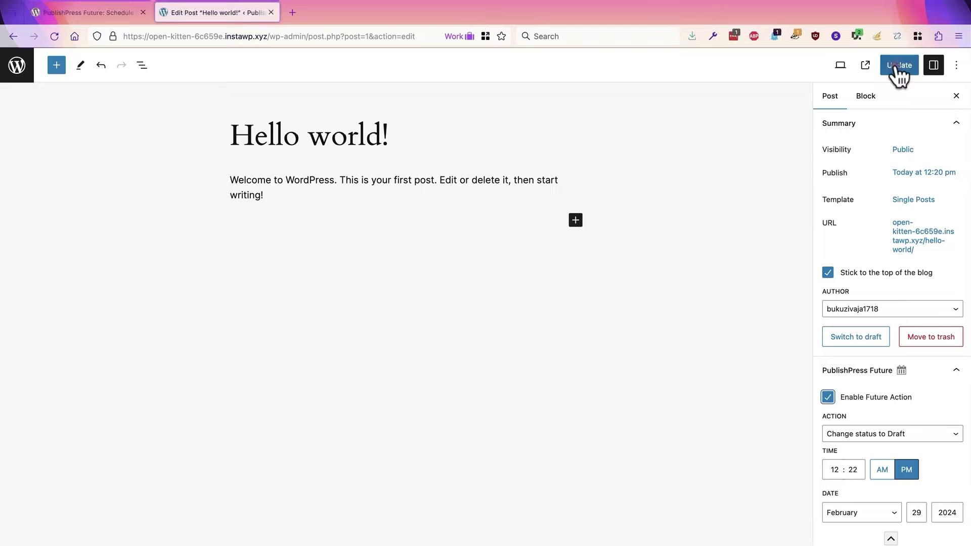
Auto-enable post future actions with default Change status to Draft and a +1 year offset.
{"action": "left_click", "coordinate": [17, 67]}
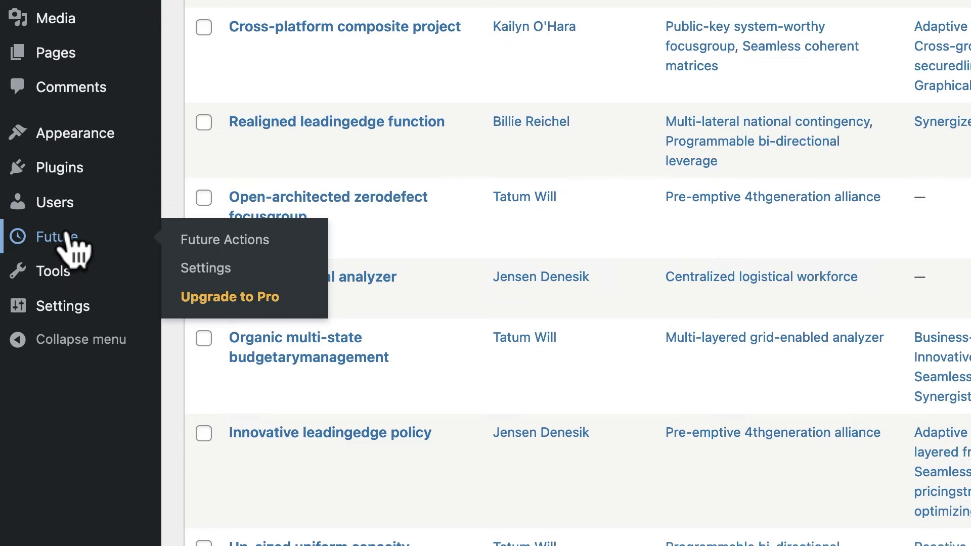
{"action": "left_click", "coordinate": [191, 267]}
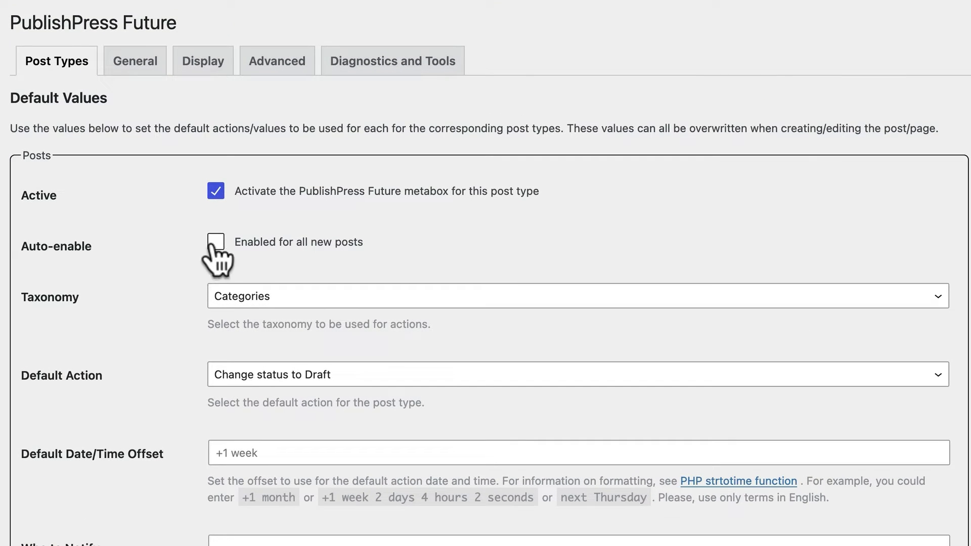
{"action": "left_click", "coordinate": [217, 243]}
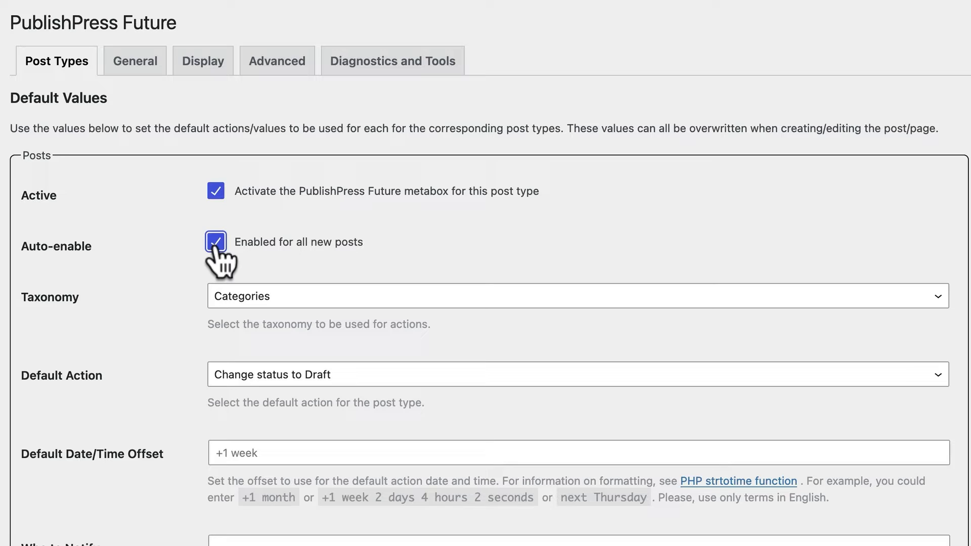
{"action": "left_click", "coordinate": [238, 383]}
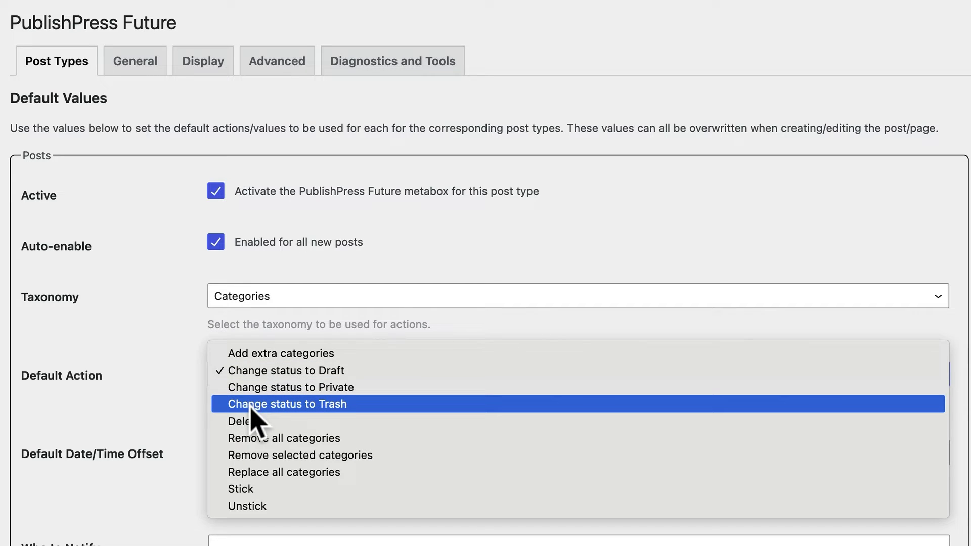
{"action": "left_click", "coordinate": [152, 412]}
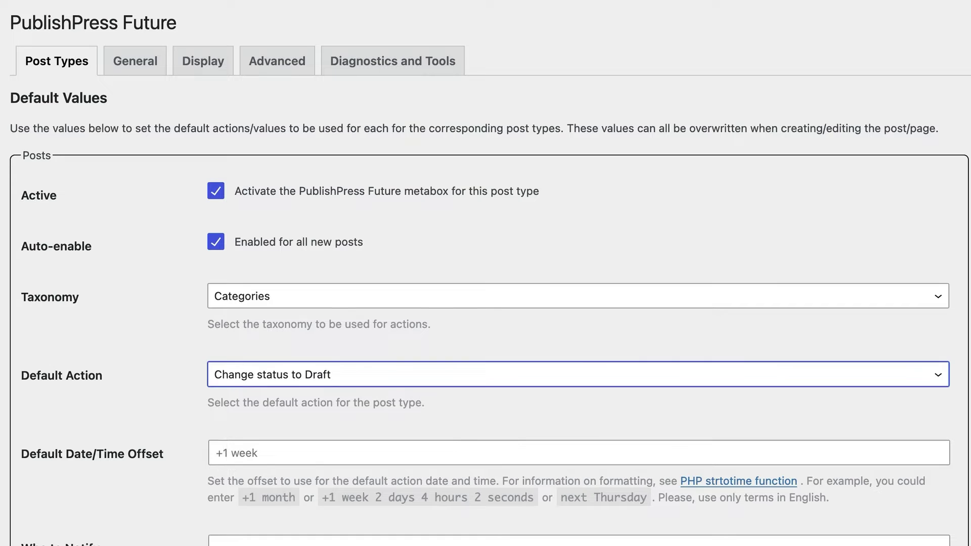
{"action": "left_click", "coordinate": [227, 453]}
{"action": "type", "text": "+"}
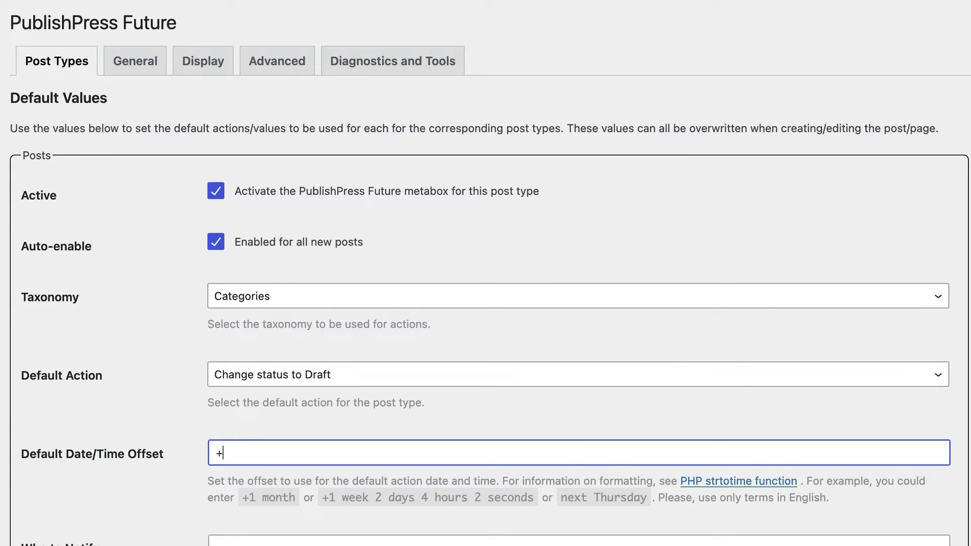
{"action": "type", "text": "1 year"}
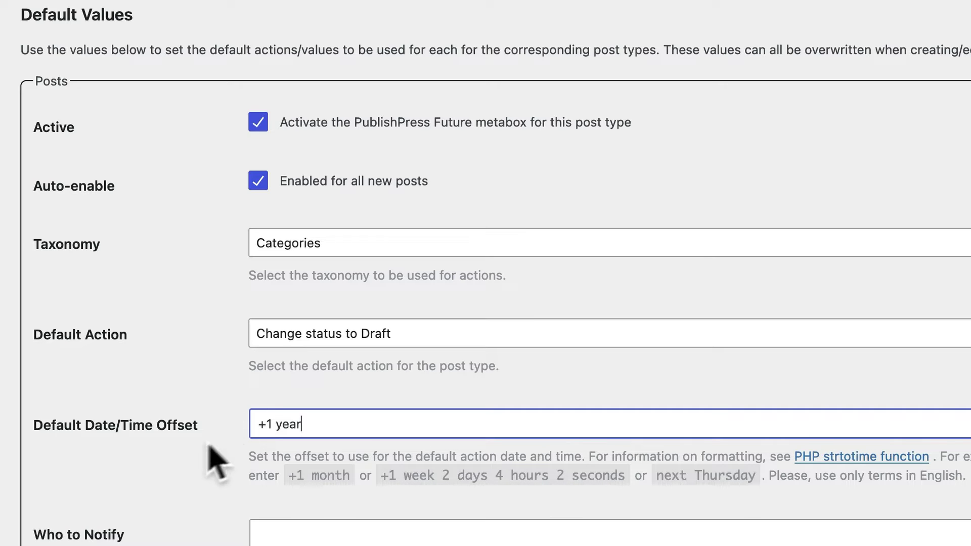
{"action": "scroll", "coordinate": [157, 425], "scroll_direction": "down", "scroll_amount": 5}
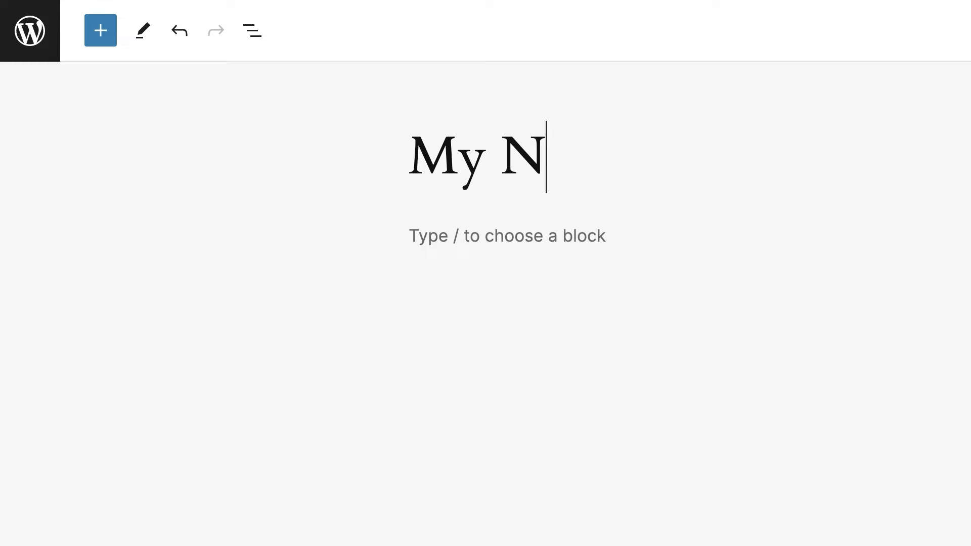
{"action": "type", "text": "ew Post"}
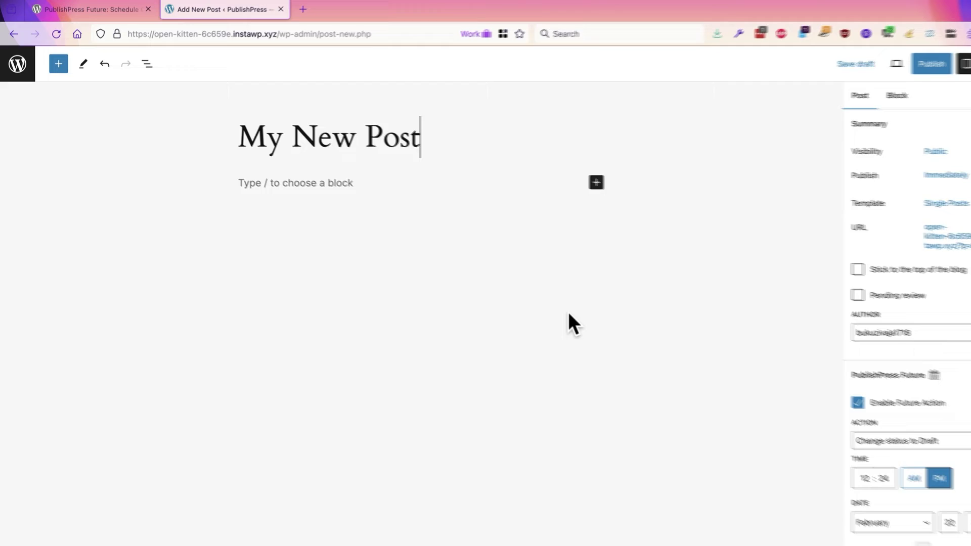
{"action": "scroll", "coordinate": [821, 356], "scroll_direction": "down", "scroll_amount": 2}
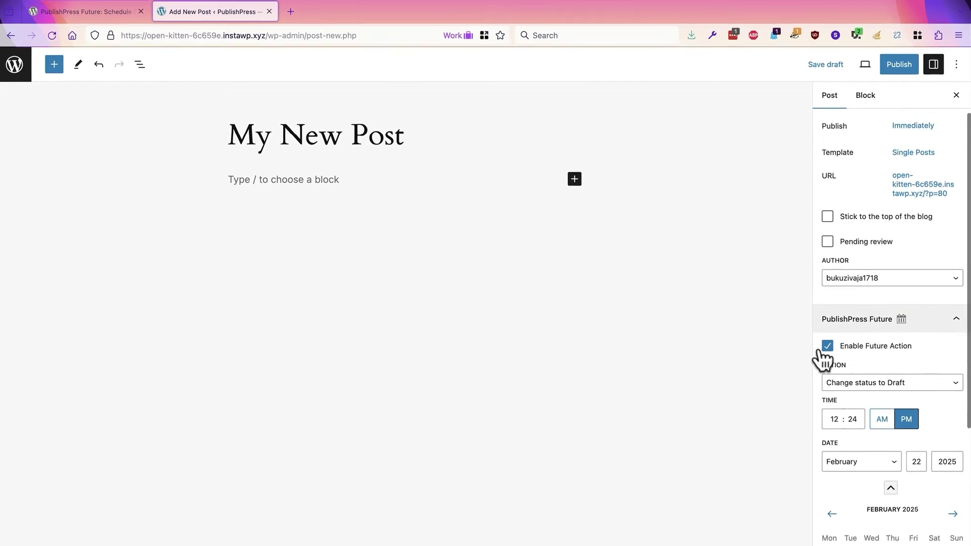
{"action": "scroll", "coordinate": [824, 358], "scroll_direction": "down", "scroll_amount": 2}
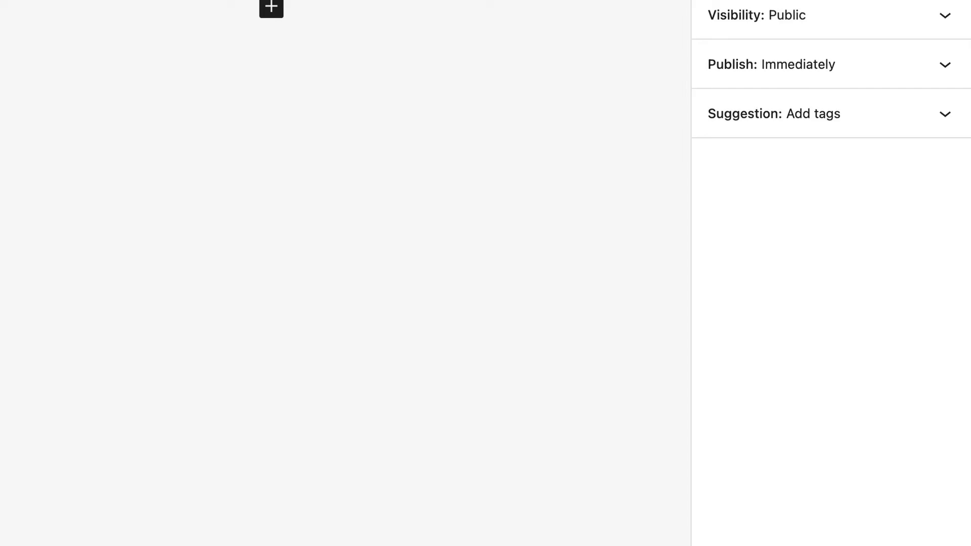
Publish My New Post and return to the posts list via the WordPress logo.
{"action": "left_click", "coordinate": [850, 65]}
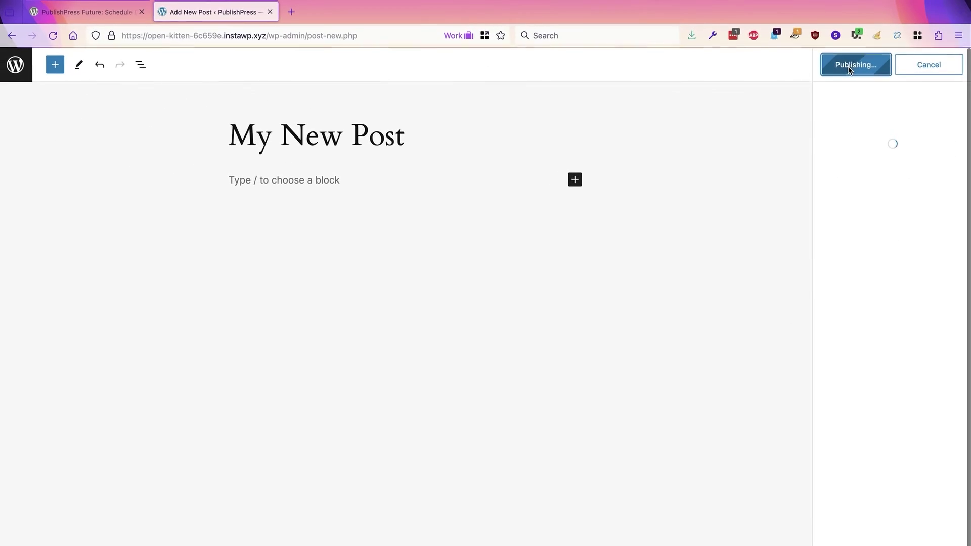
{"action": "left_click", "coordinate": [16, 81]}
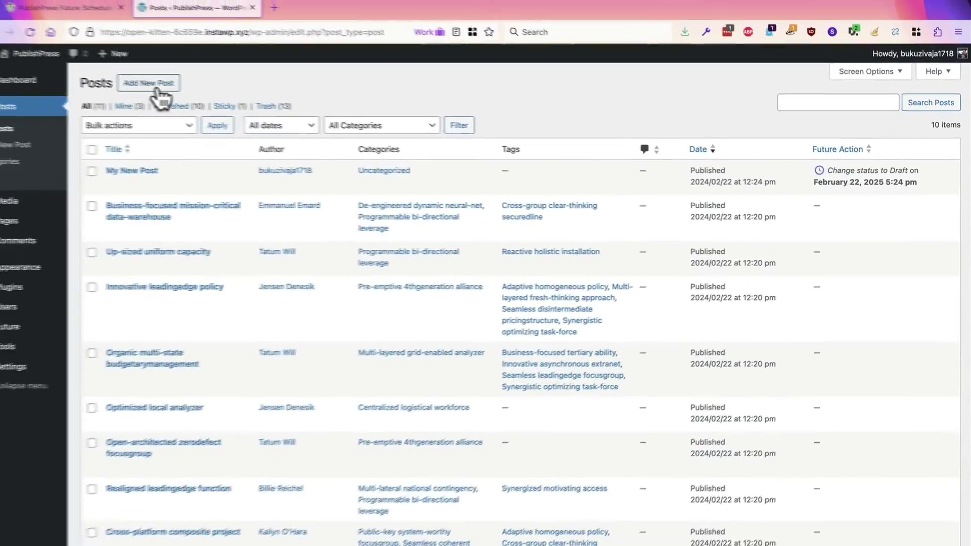
Create a new post titled New Post 2 and confirm publishing it.
{"action": "left_click", "coordinate": [178, 87]}
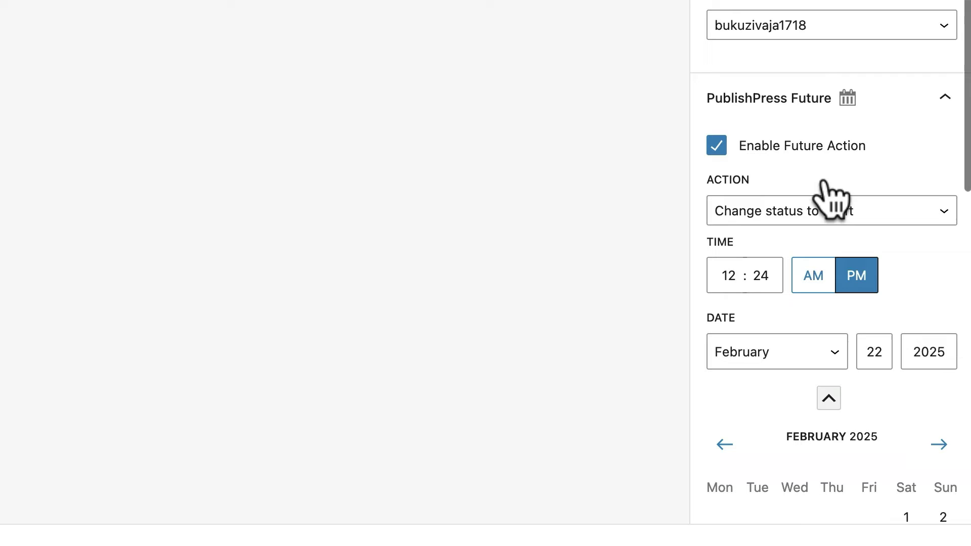
{"action": "left_click", "coordinate": [865, 59]}
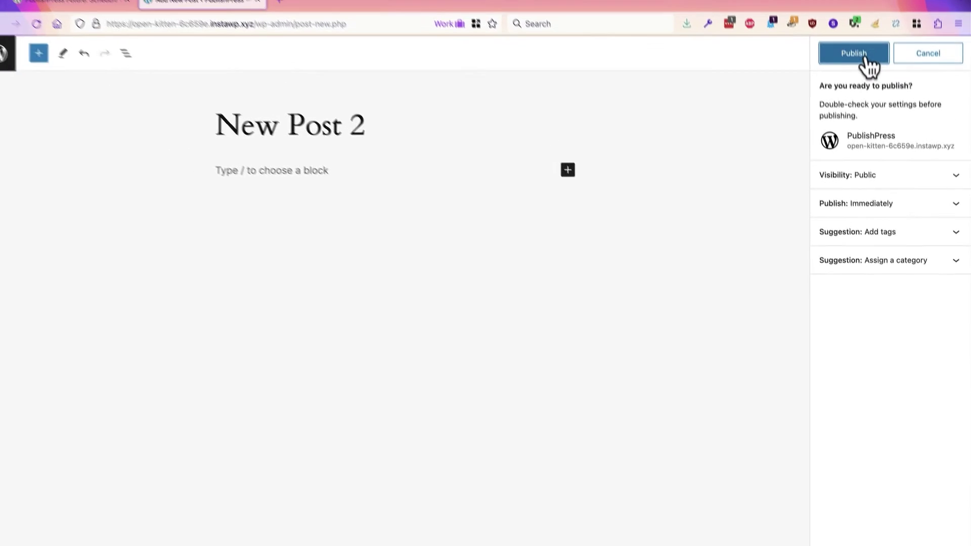
{"action": "left_click", "coordinate": [866, 61]}
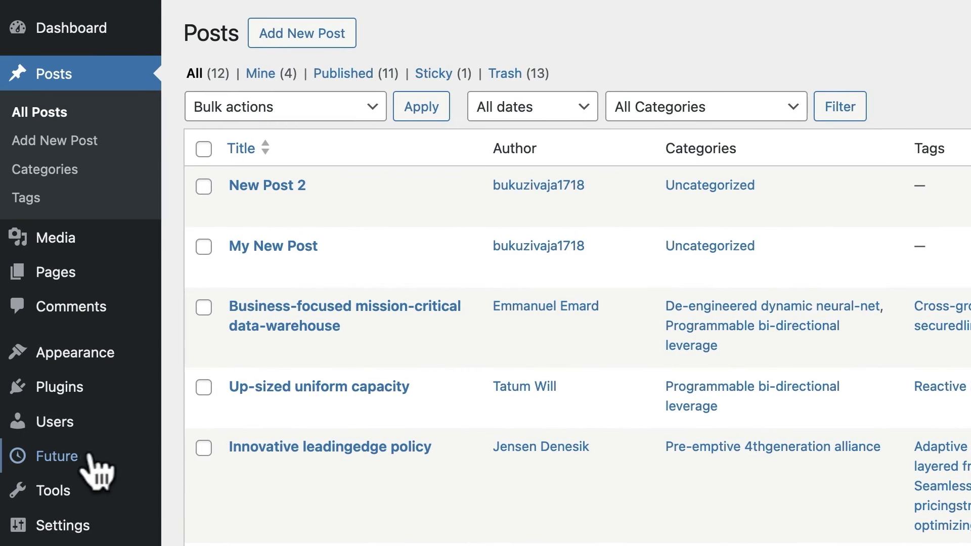
Show the Advanced tab of the PublishPress Future settings.
{"action": "mouse_move", "coordinate": [56, 457]}
{"action": "left_click", "coordinate": [187, 485]}
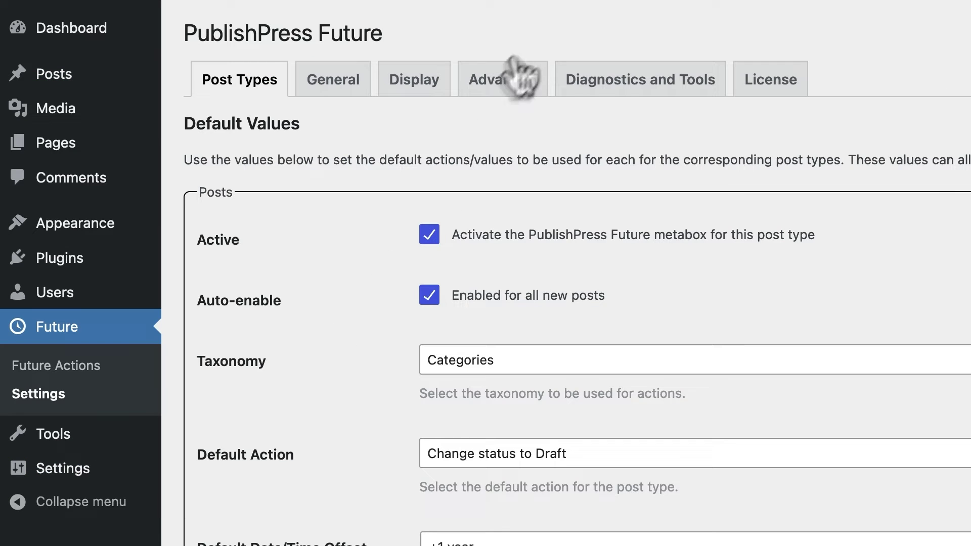
{"action": "left_click", "coordinate": [499, 87]}
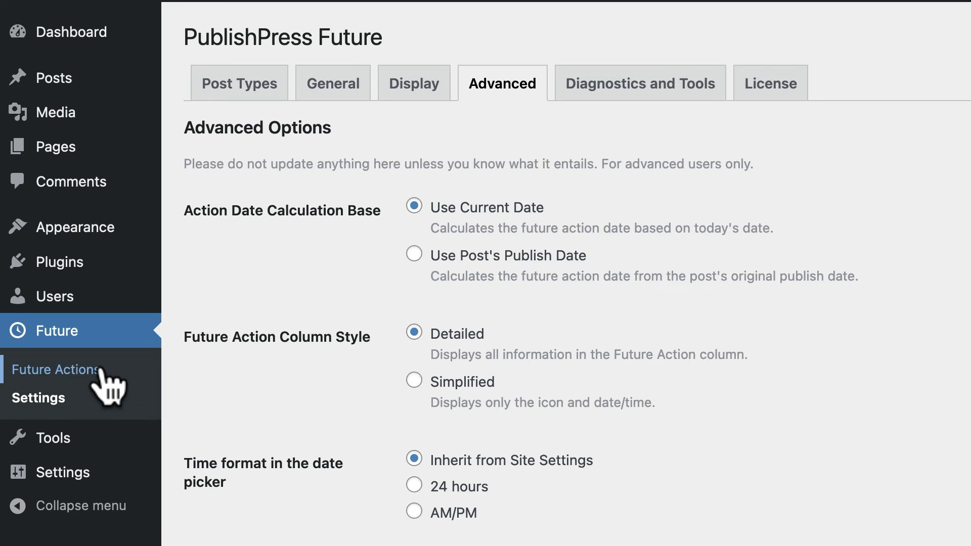
Open Future > Future Actions to list the five scheduled and completed actions.
{"action": "left_click", "coordinate": [102, 371]}
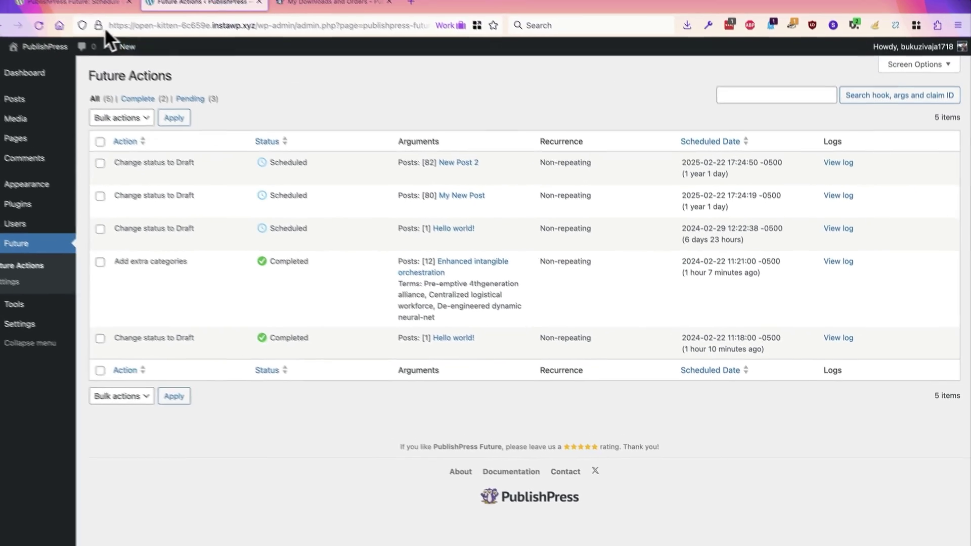
Switch back to the browser tab with the wordpress.org PublishPress Future page.
{"action": "left_click", "coordinate": [110, 13]}
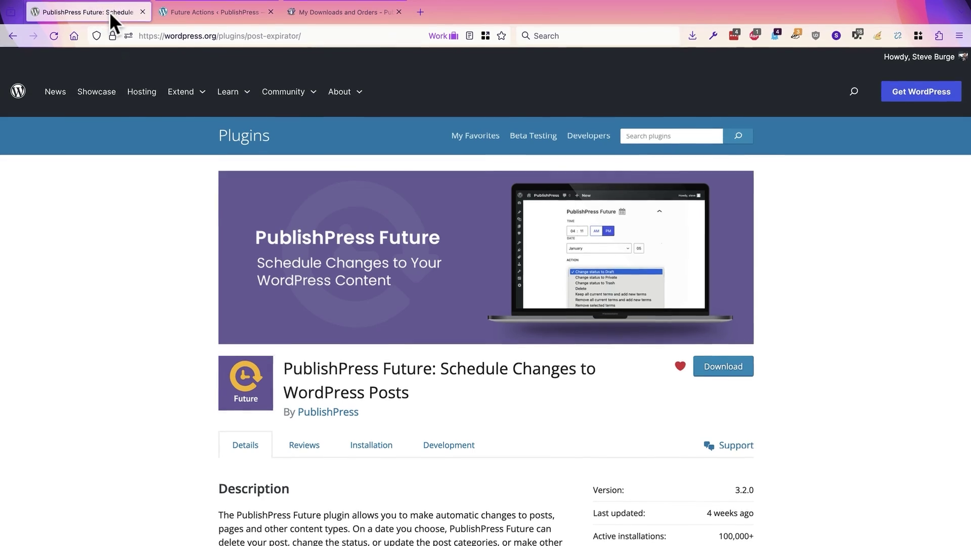